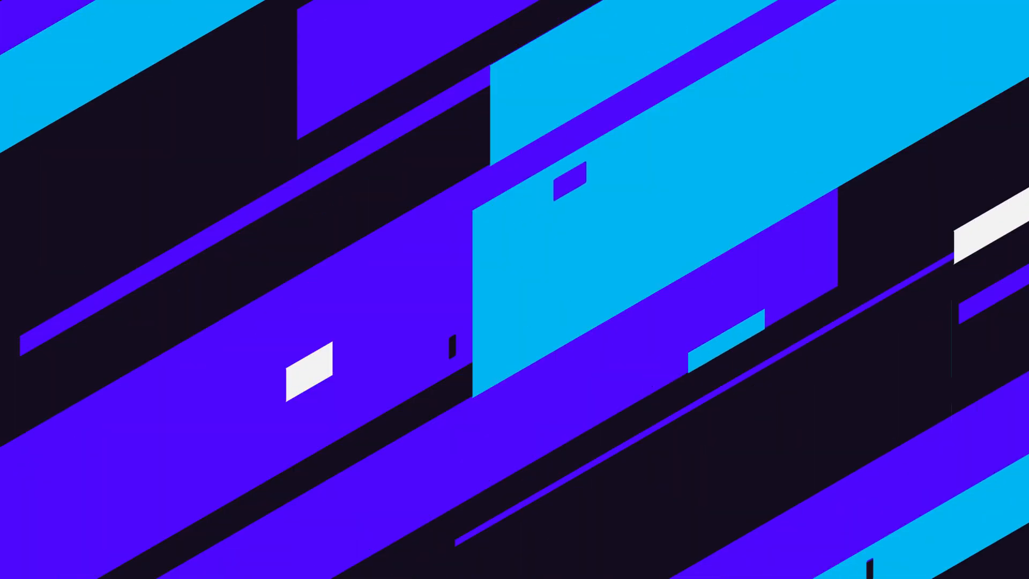
{"action": "left_click_drag", "start_coordinate": [220, 562], "coordinate": [185, 557]}
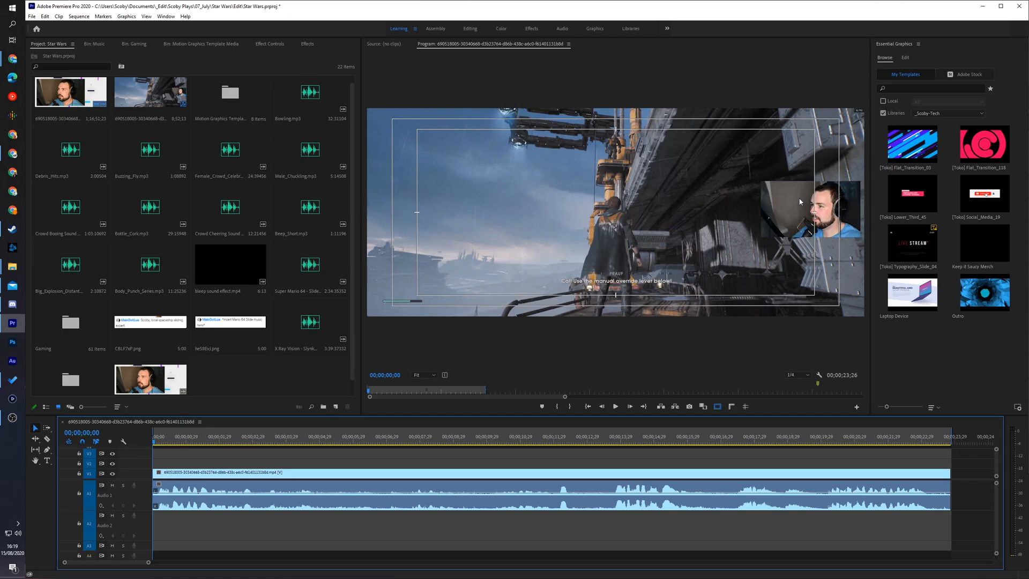
- Play the first few seconds of the gameplay clip to review the footage and its webcam overlay
{"action": "left_click", "coordinate": [571, 269]}
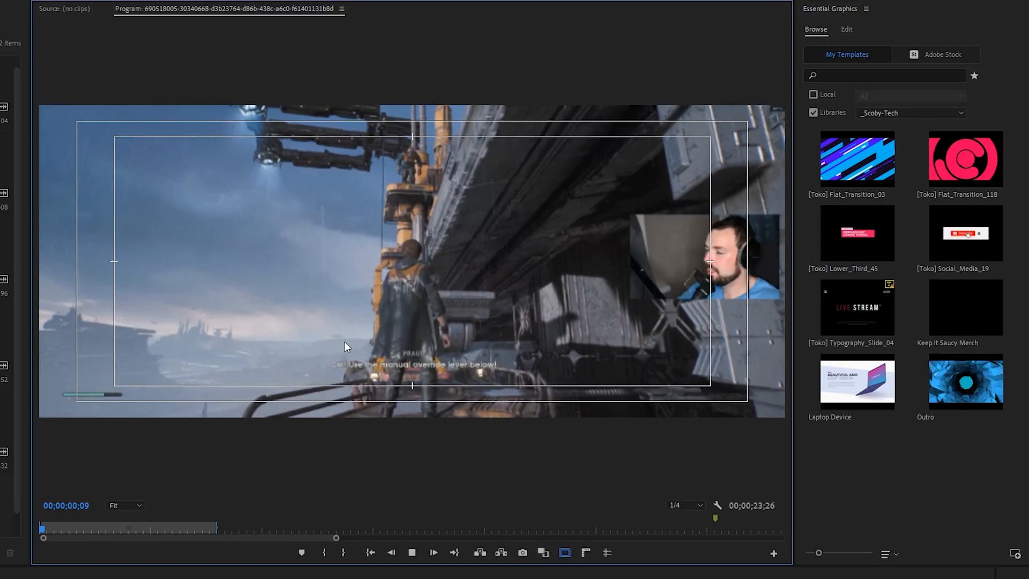
{"action": "key", "text": "space"}
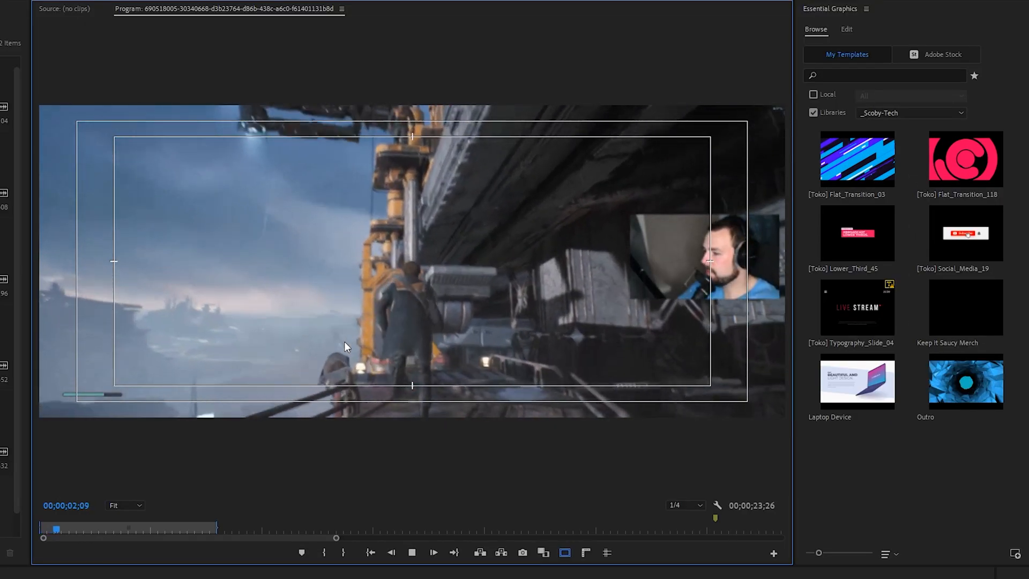
{"action": "key", "text": "space"}
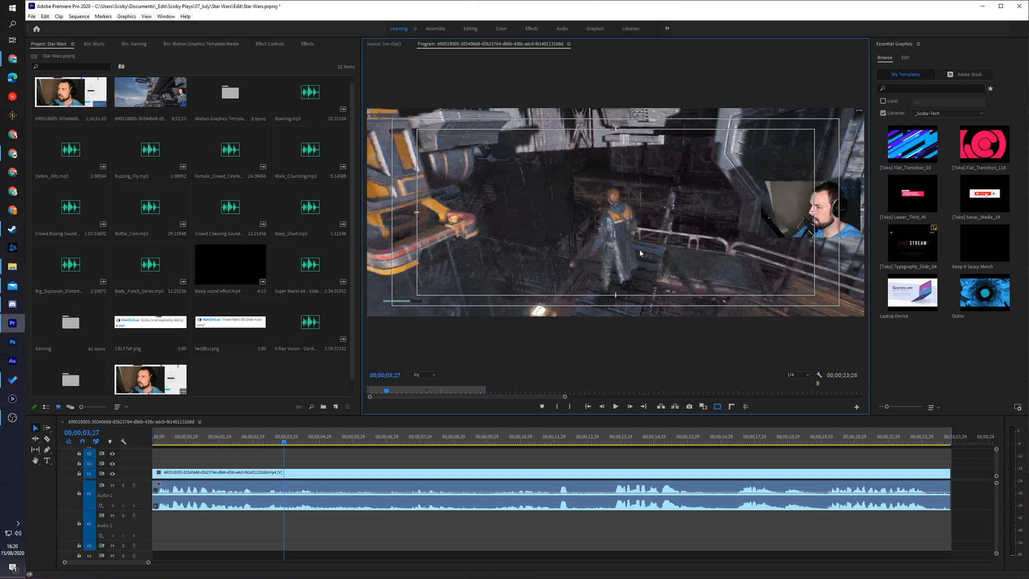
- Set the playhead to 00;00;00;16 and duplicate the gameplay clip's video from V1 onto V2
{"action": "left_click", "coordinate": [212, 465]}
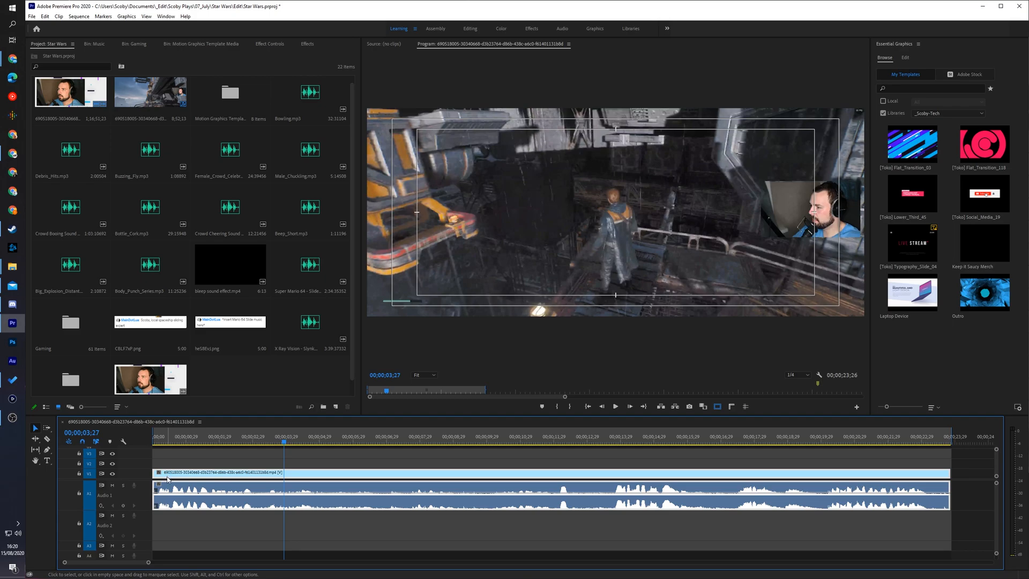
{"action": "left_click", "coordinate": [170, 441]}
{"action": "left_click_drag", "start_coordinate": [170, 441], "coordinate": [170, 442]}
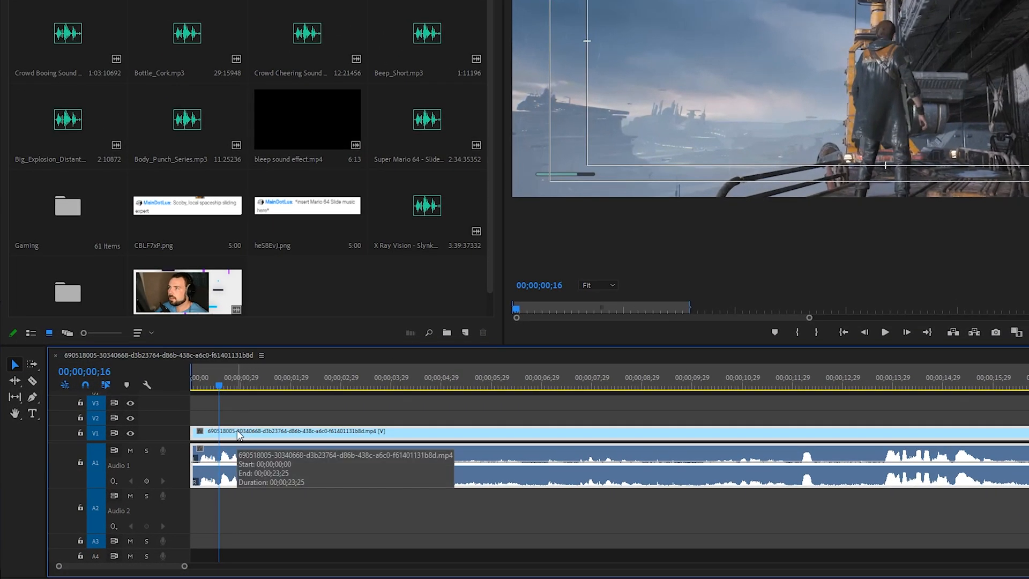
{"action": "mouse_move", "coordinate": [239, 435]}
{"action": "left_mouse_down"}
{"action": "mouse_move", "coordinate": [236, 418]}
{"action": "mouse_move", "coordinate": [248, 421]}
{"action": "left_mouse_up"}
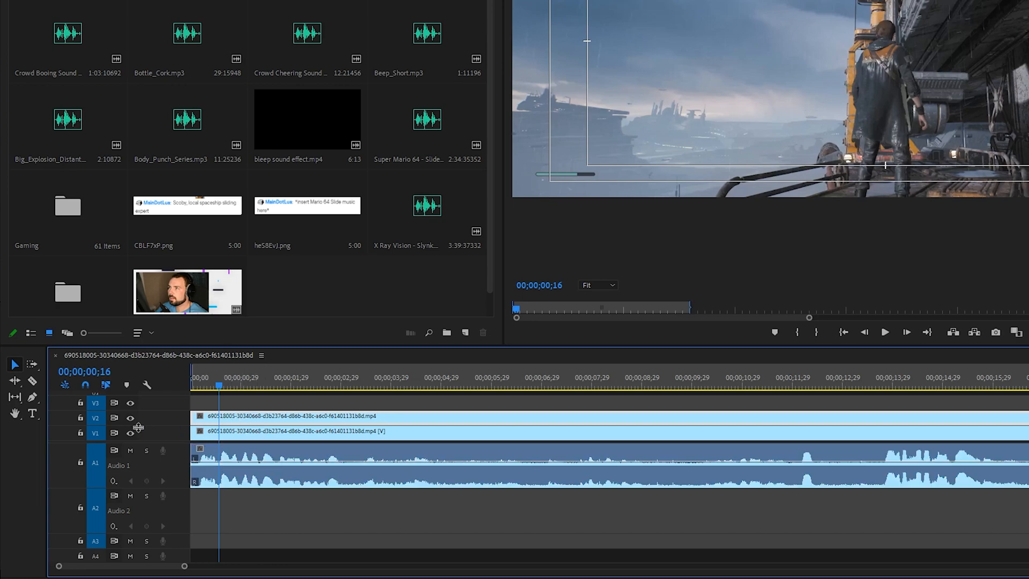
- Hide track V1 and select the duplicate clip on V2
{"action": "left_click", "coordinate": [203, 434]}
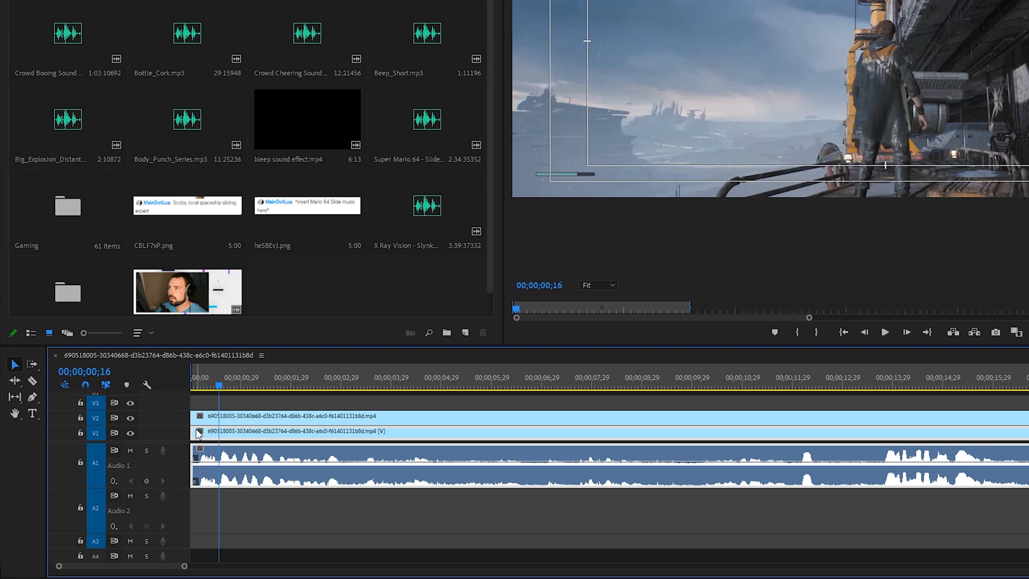
{"action": "left_click", "coordinate": [130, 434]}
{"action": "left_click", "coordinate": [267, 420]}
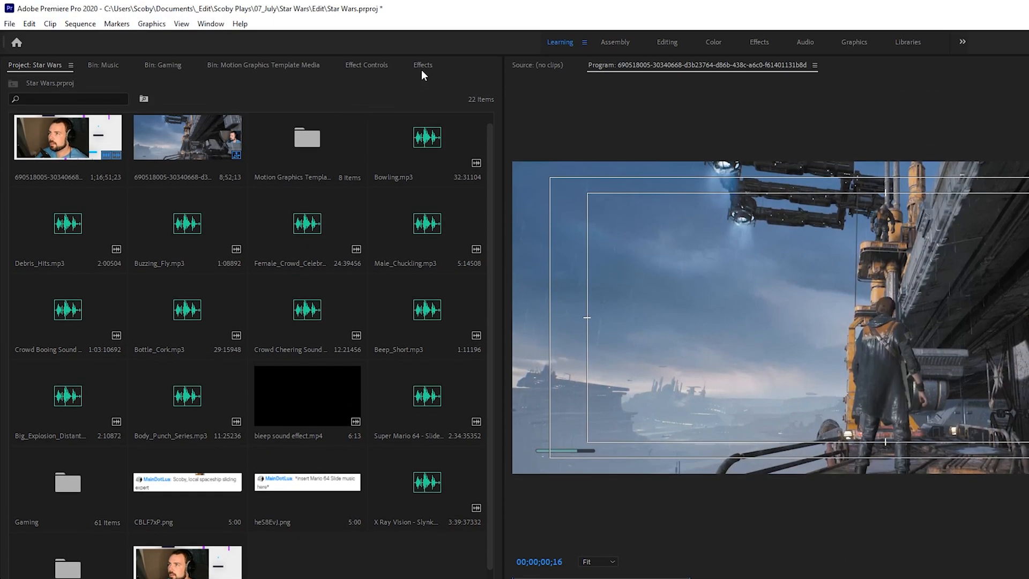
- Search the effects for "crop" and apply the Crop video effect to the duplicate clip on V2
{"action": "left_click", "coordinate": [417, 68]}
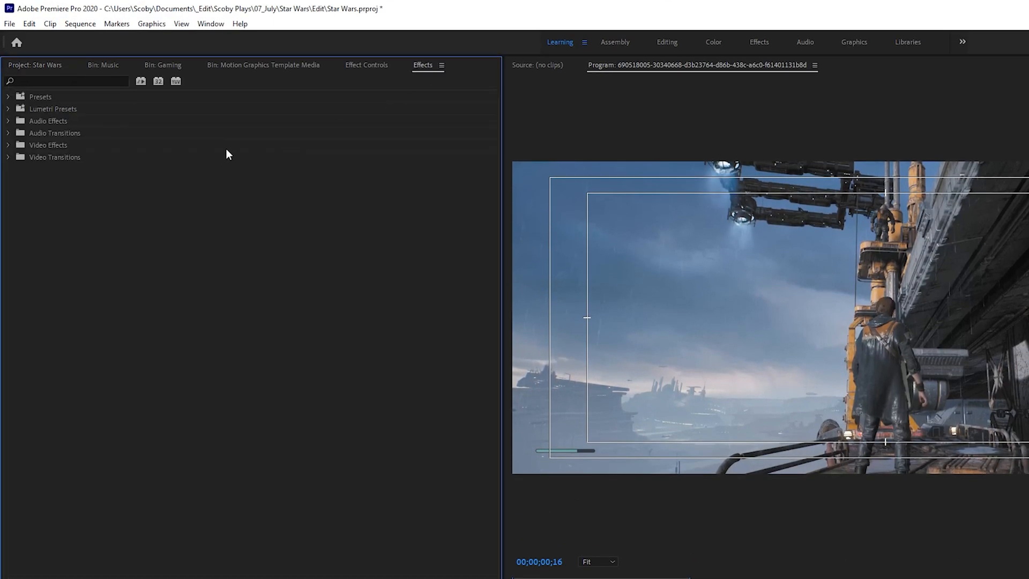
{"action": "left_click", "coordinate": [210, 24]}
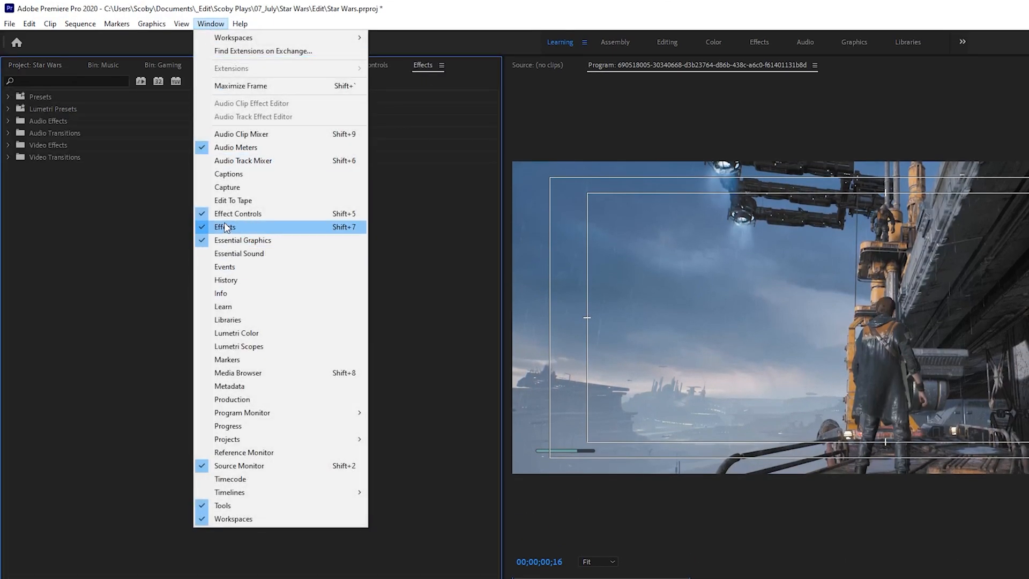
{"action": "left_click", "coordinate": [267, 225]}
{"action": "left_click", "coordinate": [62, 79]}
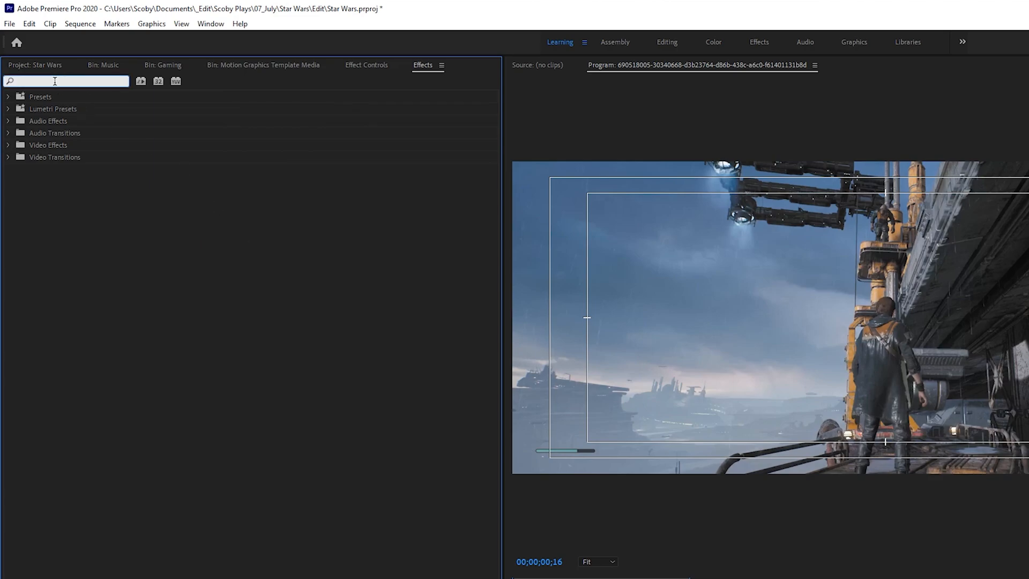
{"action": "type", "text": "crop"}
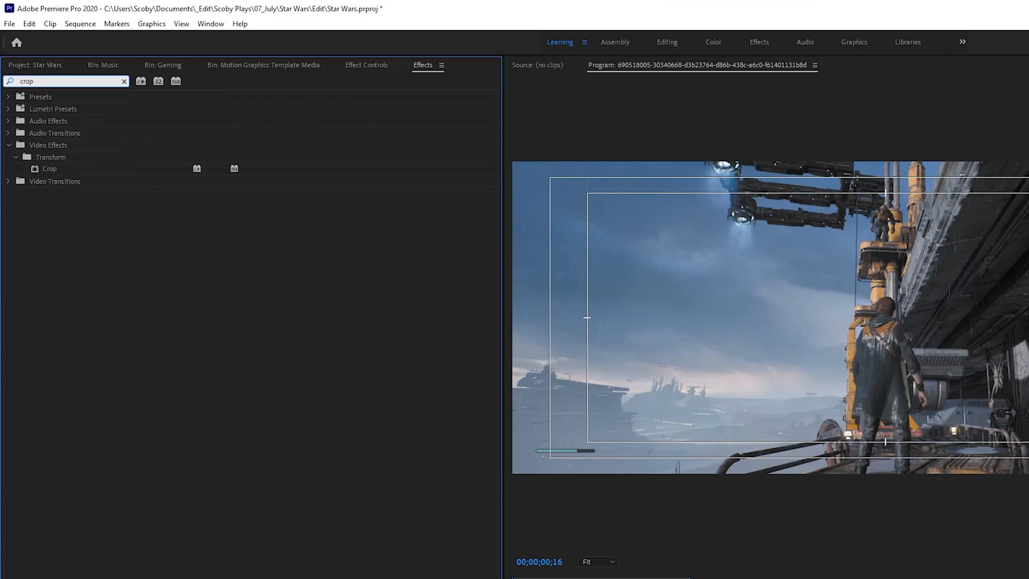
{"action": "left_click", "coordinate": [45, 169]}
{"action": "left_click", "coordinate": [43, 141]}
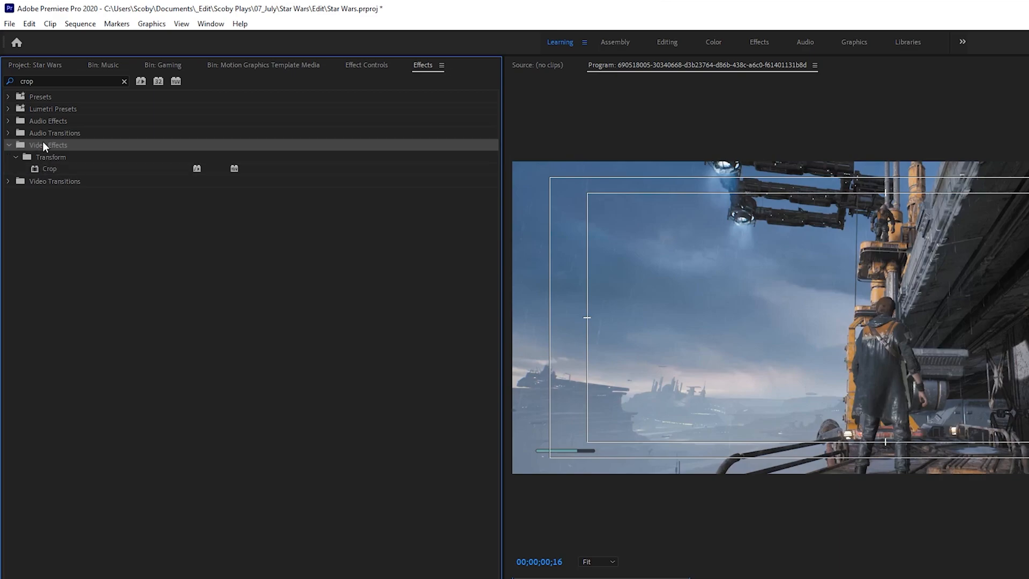
{"action": "left_click", "coordinate": [55, 155]}
{"action": "left_click", "coordinate": [50, 168]}
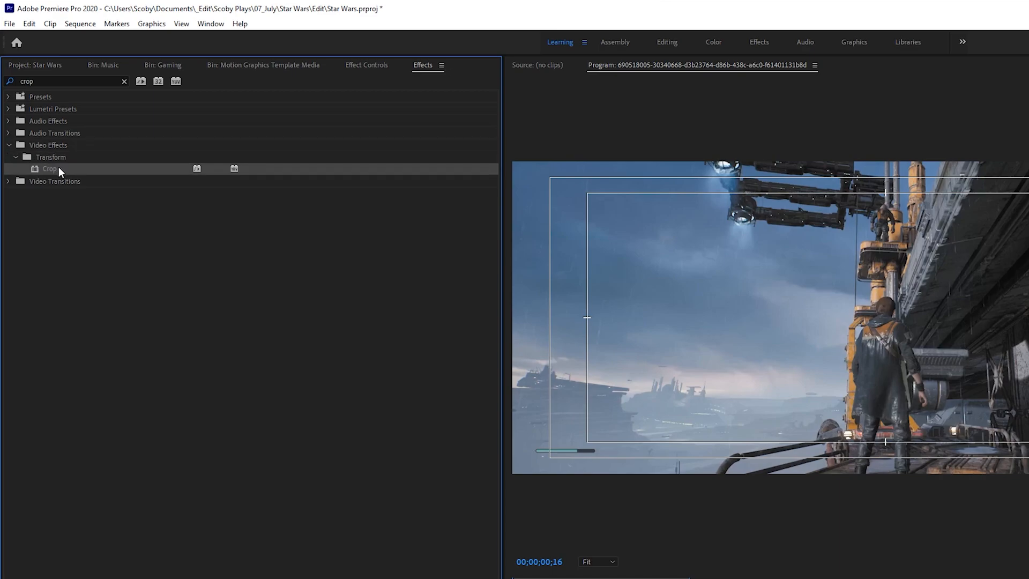
{"action": "left_click_drag", "start_coordinate": [52, 166], "coordinate": [241, 418]}
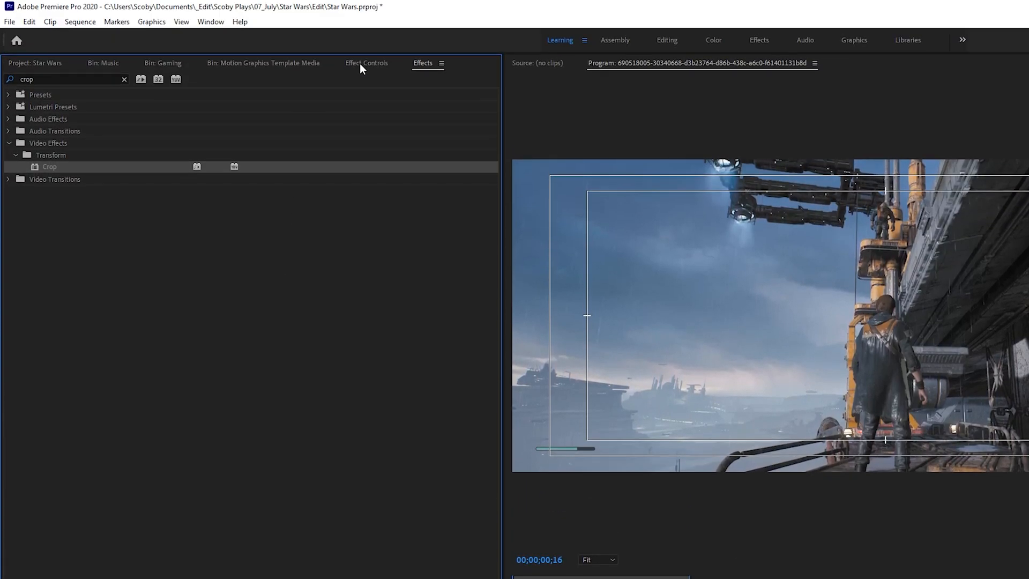
- Show the V2 clip's effect settings and set the Crop effect's Bottom value to 19%
{"action": "left_click", "coordinate": [359, 63]}
{"action": "left_click", "coordinate": [213, 27]}
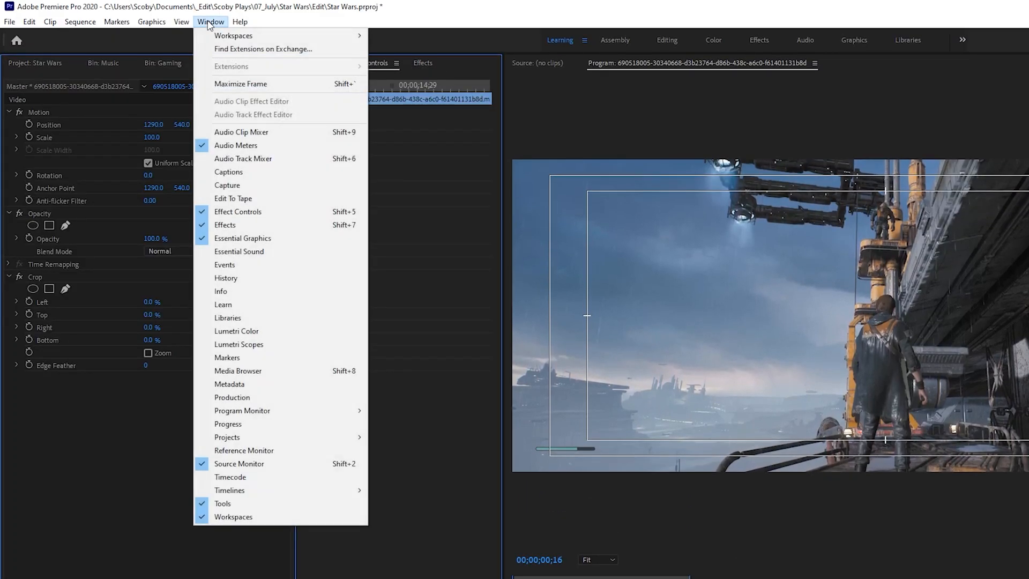
{"action": "left_click", "coordinate": [263, 213]}
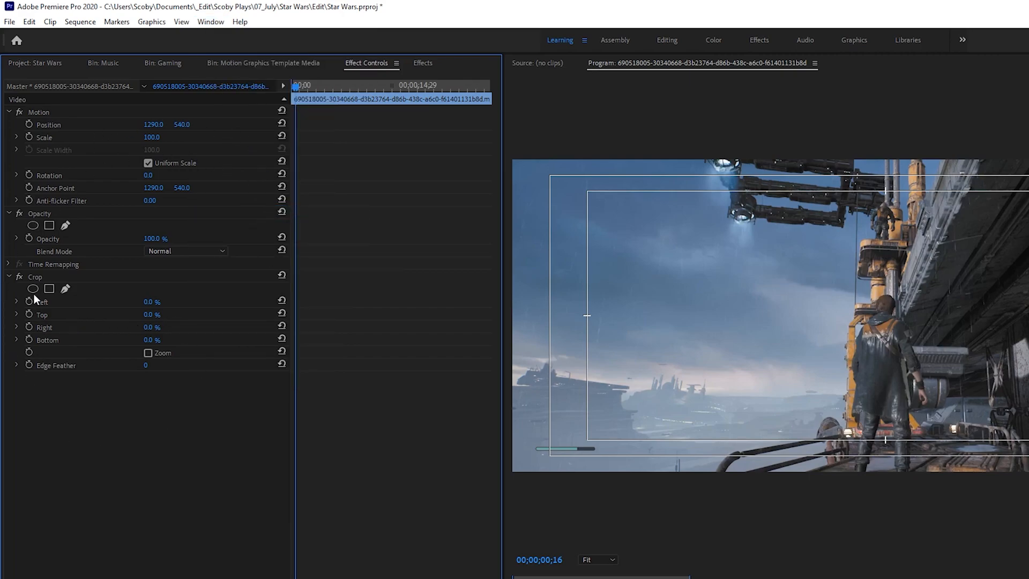
{"action": "left_click", "coordinate": [101, 276]}
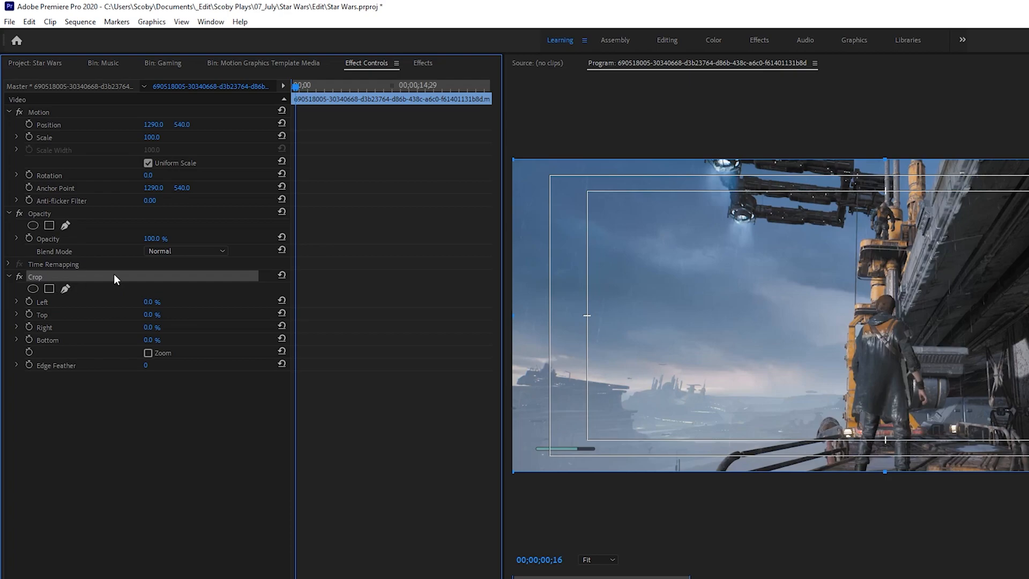
{"action": "left_click", "coordinate": [44, 302]}
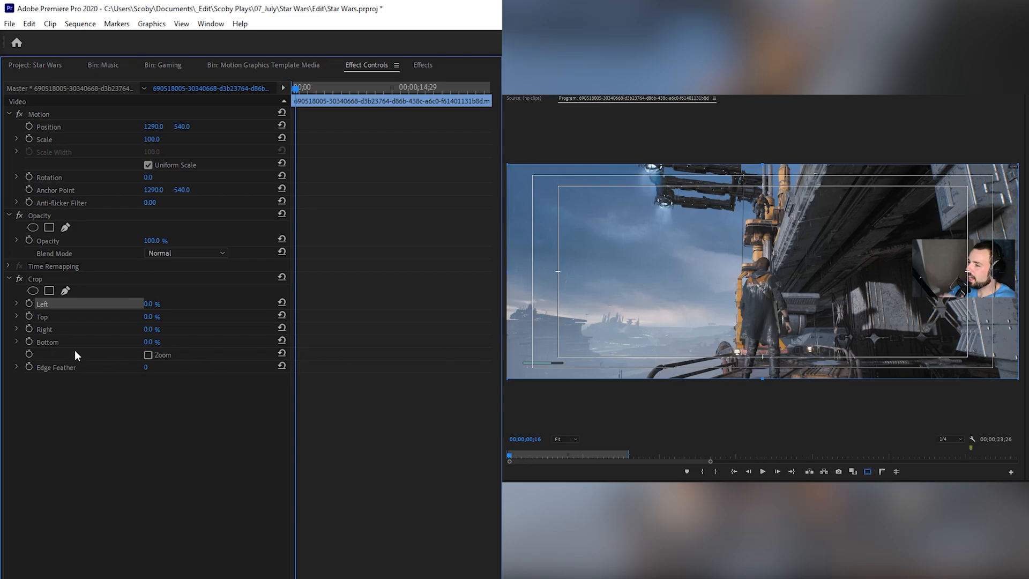
{"action": "left_click_drag", "start_coordinate": [147, 342], "coordinate": [158, 342]}
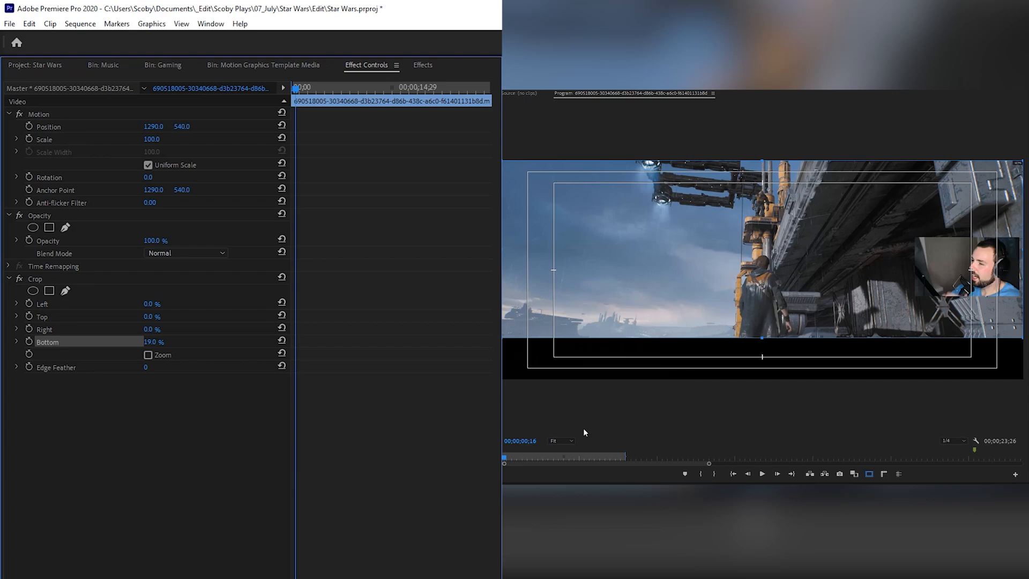
- Crop the V2 clip's right side by 0.7% to meet the webcam's edge and its left side by about 40.4%
{"action": "left_click", "coordinate": [558, 440]}
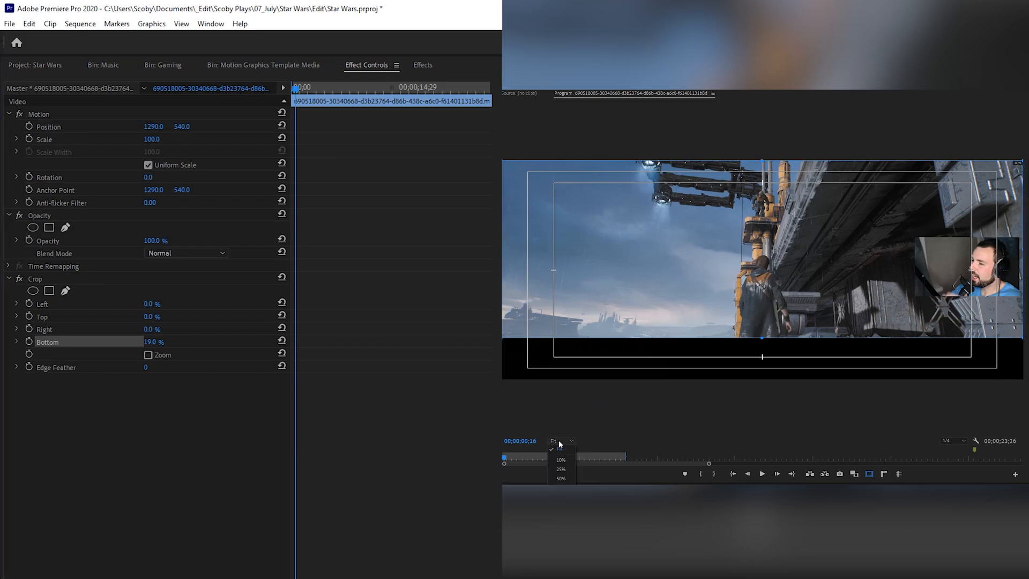
{"action": "left_click", "coordinate": [560, 480]}
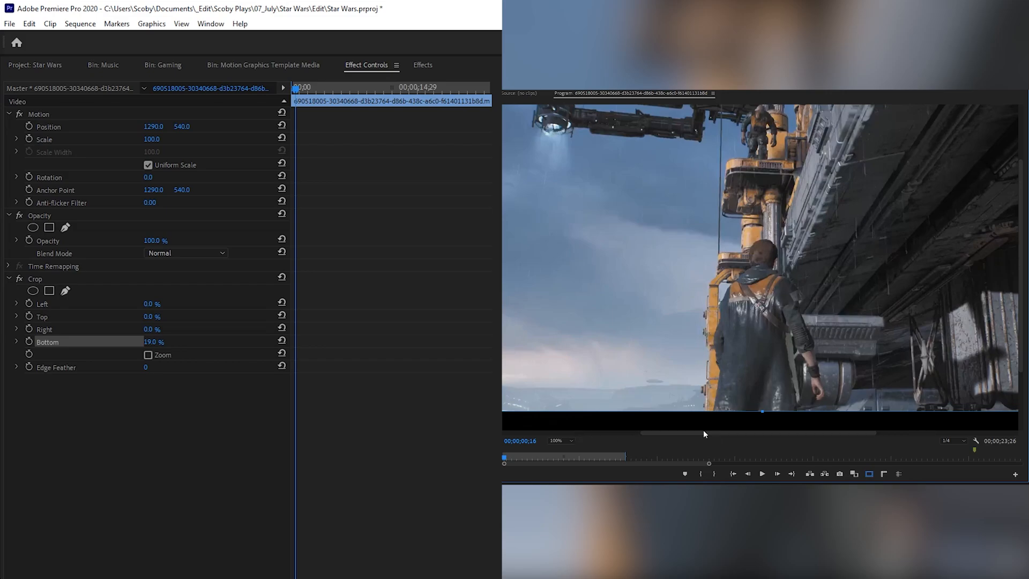
{"action": "left_click_drag", "start_coordinate": [704, 432], "coordinate": [895, 426]}
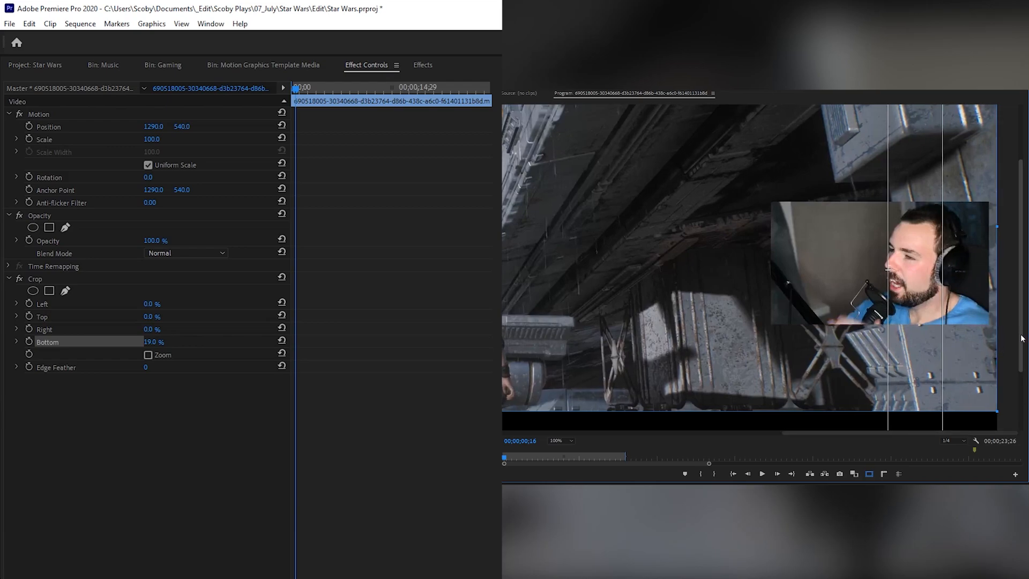
{"action": "left_click_drag", "start_coordinate": [1021, 330], "coordinate": [1020, 318]}
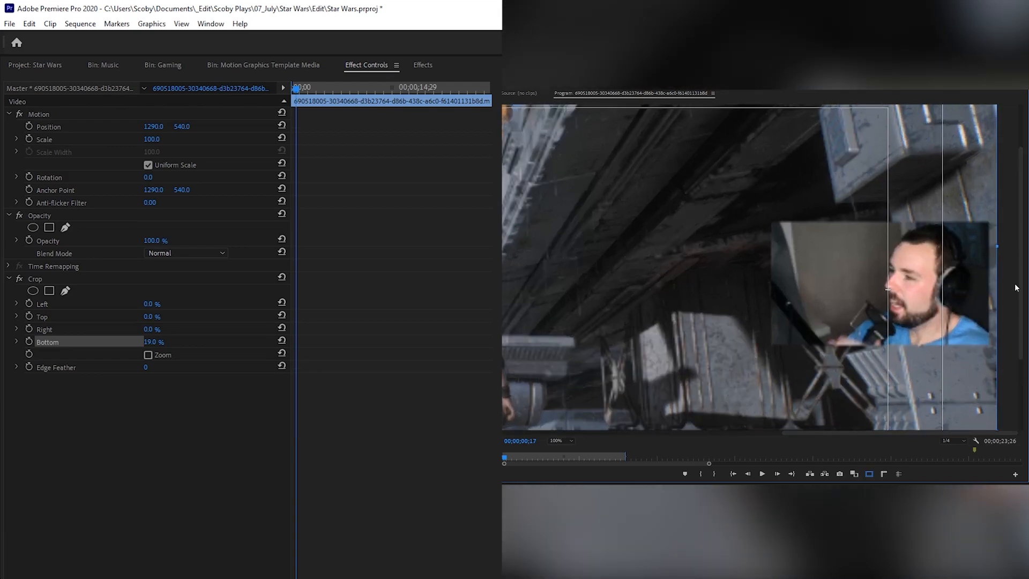
{"action": "scroll", "coordinate": [1021, 284], "scroll_direction": "down", "scroll_amount": 3}
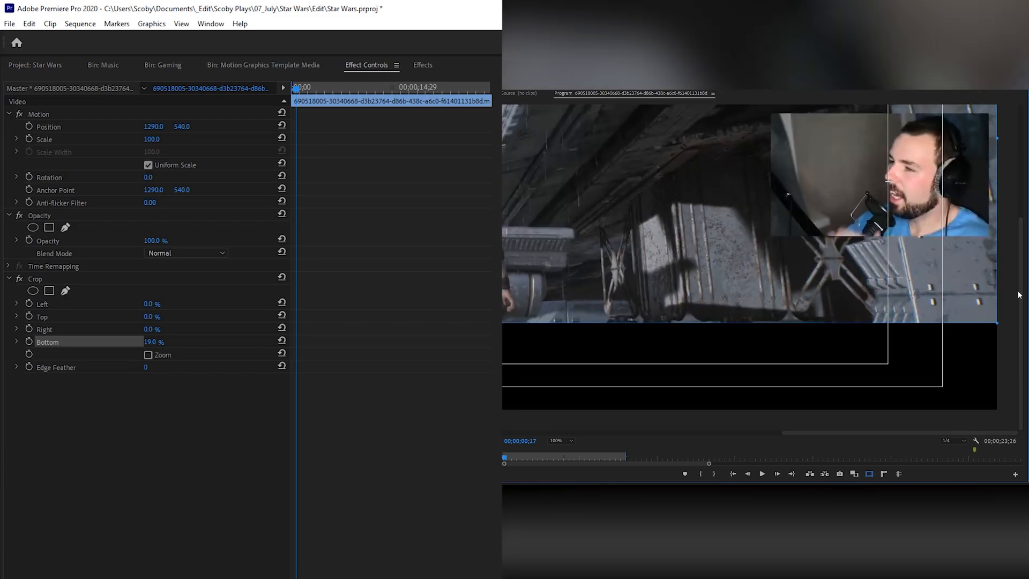
{"action": "scroll", "coordinate": [1017, 300], "scroll_direction": "up", "scroll_amount": 2}
{"action": "left_click", "coordinate": [47, 279]}
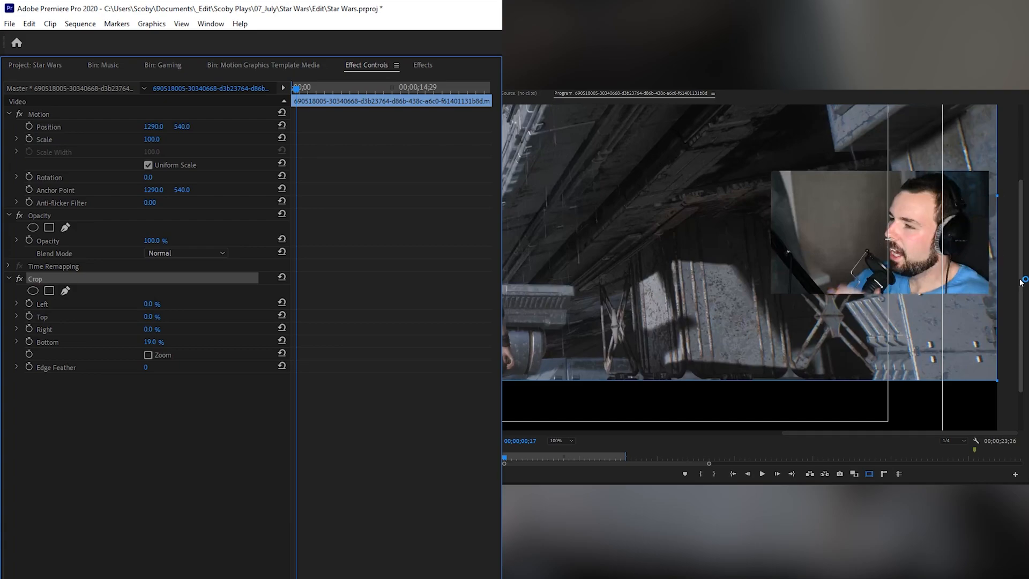
{"action": "scroll", "coordinate": [1020, 236], "scroll_direction": "up", "scroll_amount": 4}
{"action": "scroll", "coordinate": [1020, 238], "scroll_direction": "down", "scroll_amount": 1}
{"action": "scroll", "coordinate": [1019, 238], "scroll_direction": "down", "scroll_amount": 1}
{"action": "left_click_drag", "start_coordinate": [996, 261], "coordinate": [988, 261]}
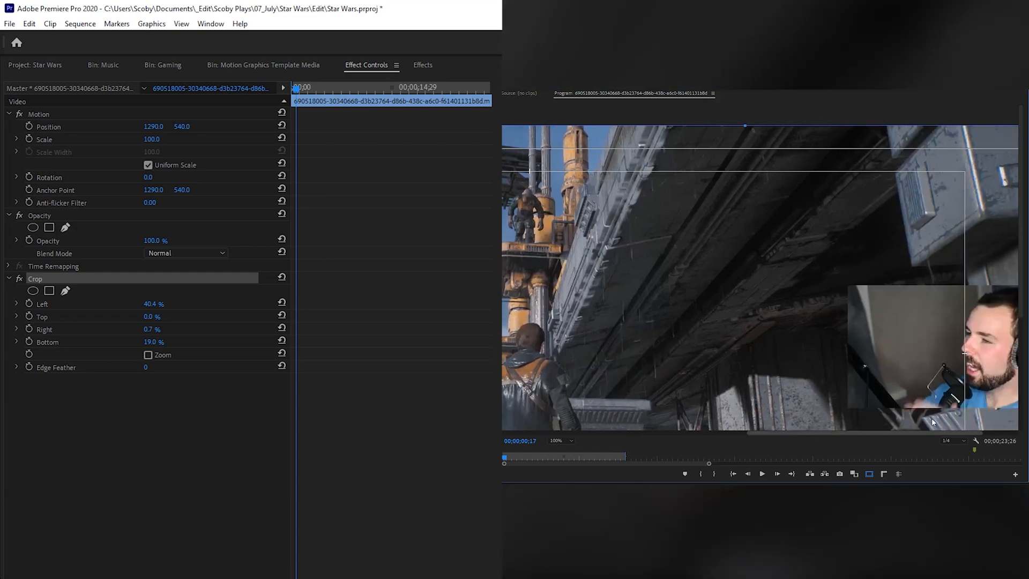
- Tighten the crop around the webcam frame to about 78.9% left, 34.6% top and 37.4% bottom
{"action": "scroll", "coordinate": [857, 426], "scroll_direction": "left", "scroll_amount": 3}
{"action": "left_click_drag", "start_coordinate": [590, 310], "coordinate": [1002, 310]}
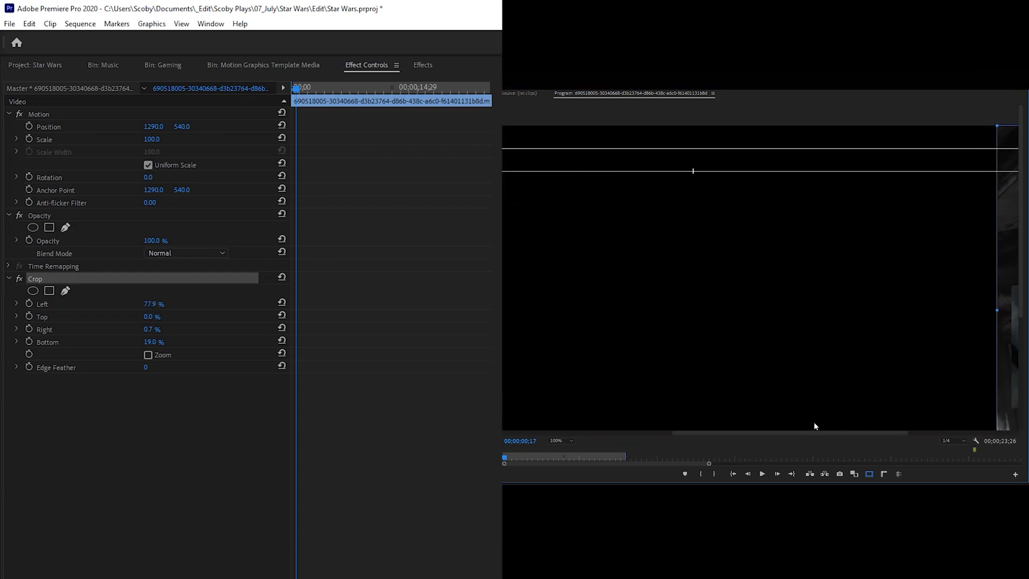
{"action": "left_click_drag", "start_coordinate": [803, 433], "coordinate": [948, 428]}
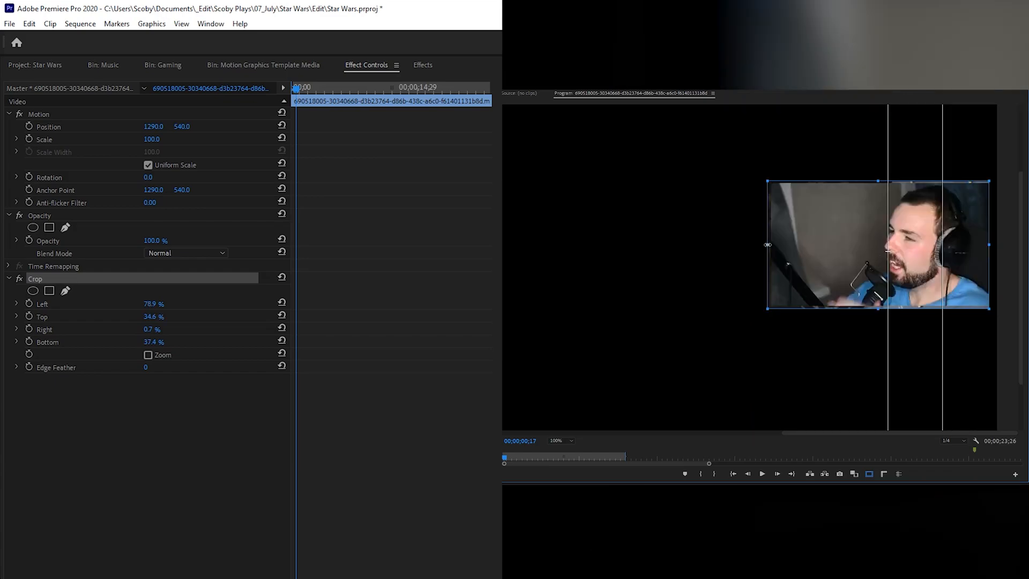
- Fine-tune the webcam crop to 79.2% left, 35.0% top, 0.8% right and 38.1% bottom
{"action": "left_click", "coordinate": [560, 440]}
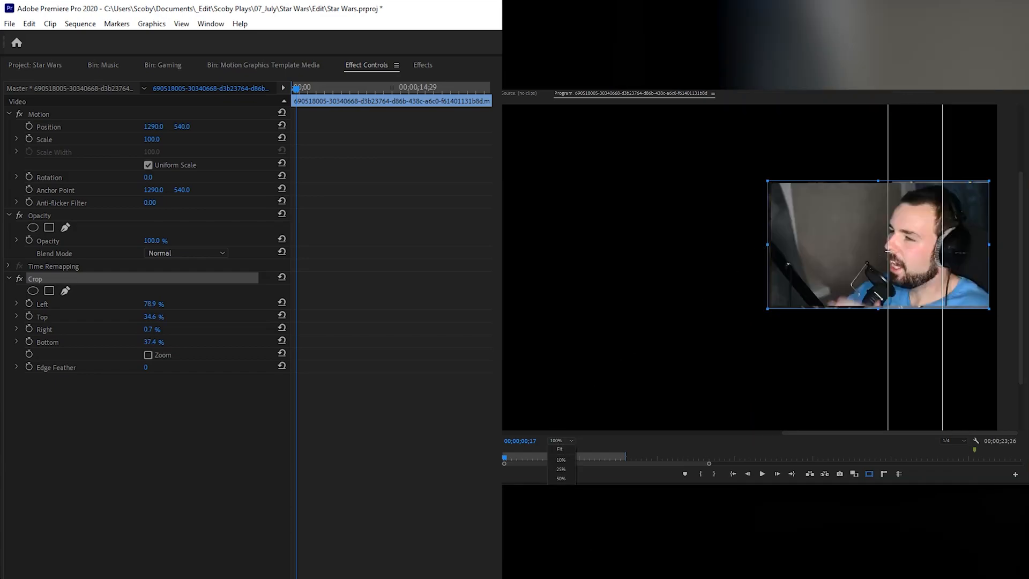
{"action": "left_click", "coordinate": [557, 466]}
{"action": "left_click_drag", "start_coordinate": [758, 432], "coordinate": [938, 432]}
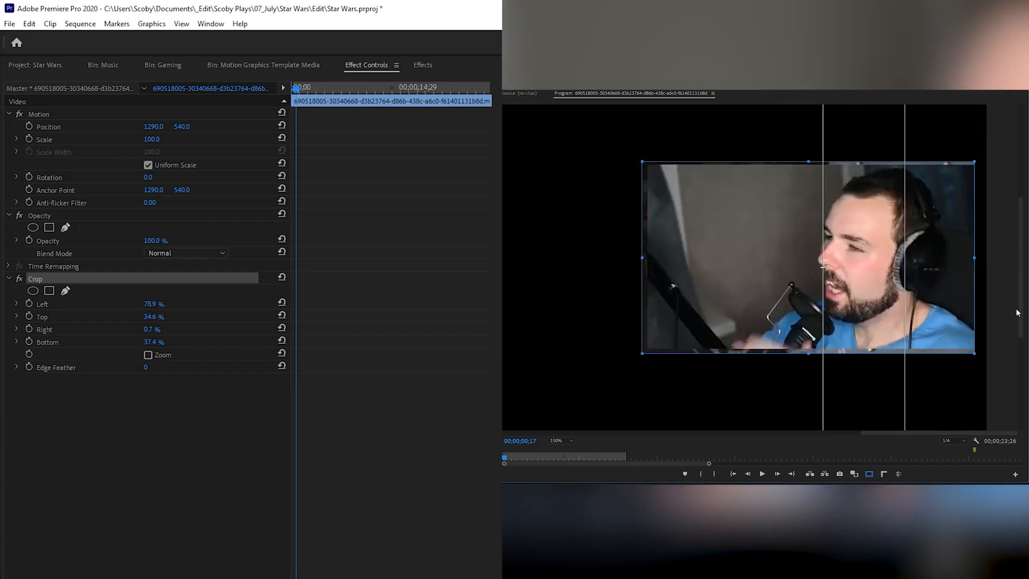
{"action": "left_click_drag", "start_coordinate": [1022, 298], "coordinate": [1021, 295]}
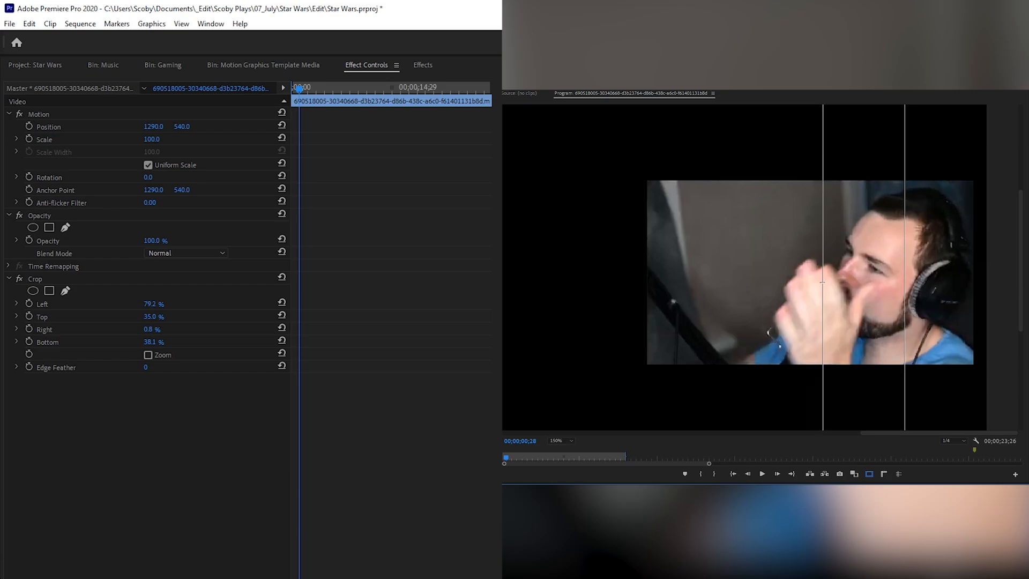
- Check the crop near 00;00;08;22, fit the full frame in the program monitor and make the V1 gameplay track visible
{"action": "left_click_drag", "start_coordinate": [506, 458], "coordinate": [546, 459]}
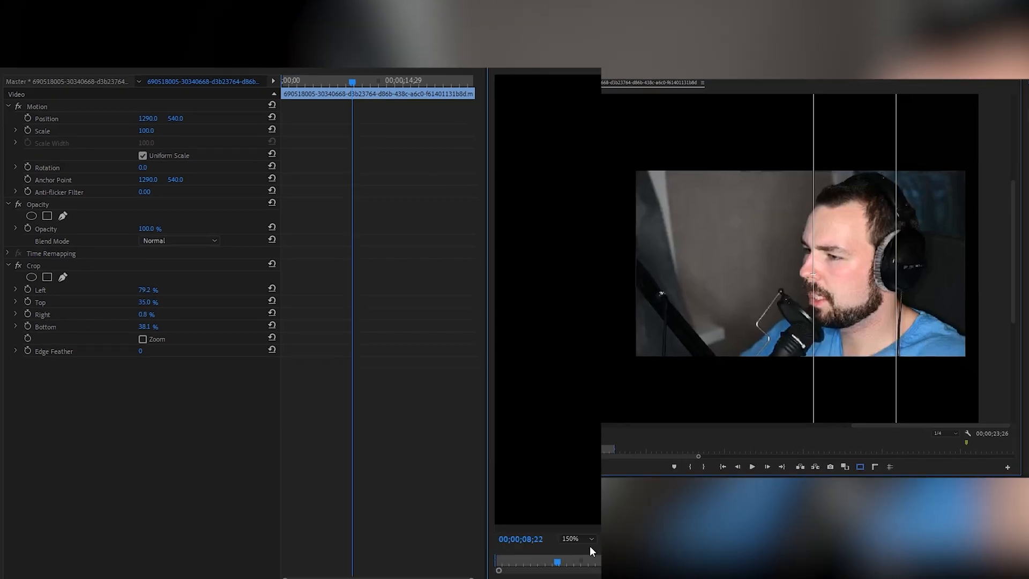
{"action": "left_click", "coordinate": [558, 442]}
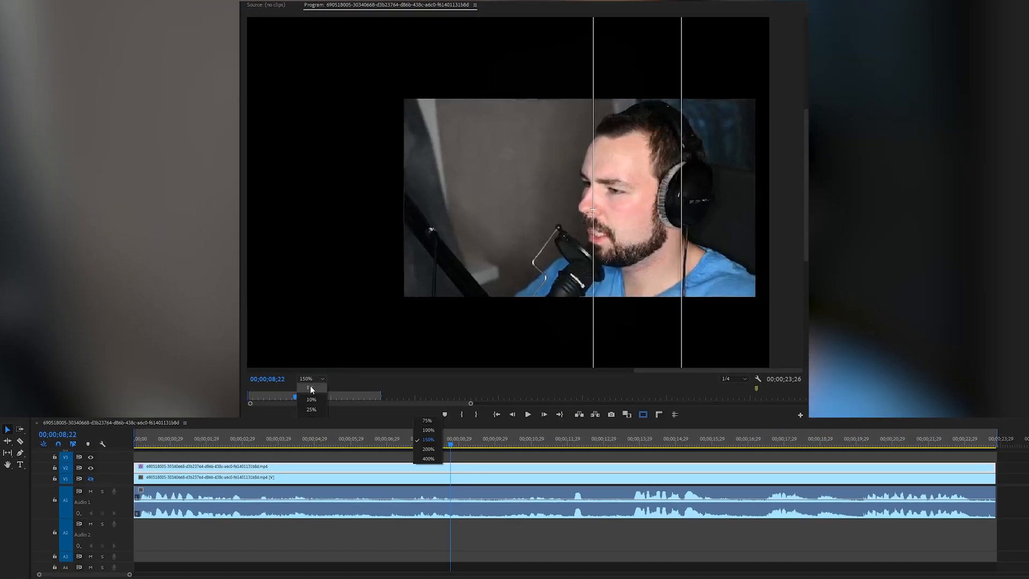
{"action": "left_click", "coordinate": [311, 387]}
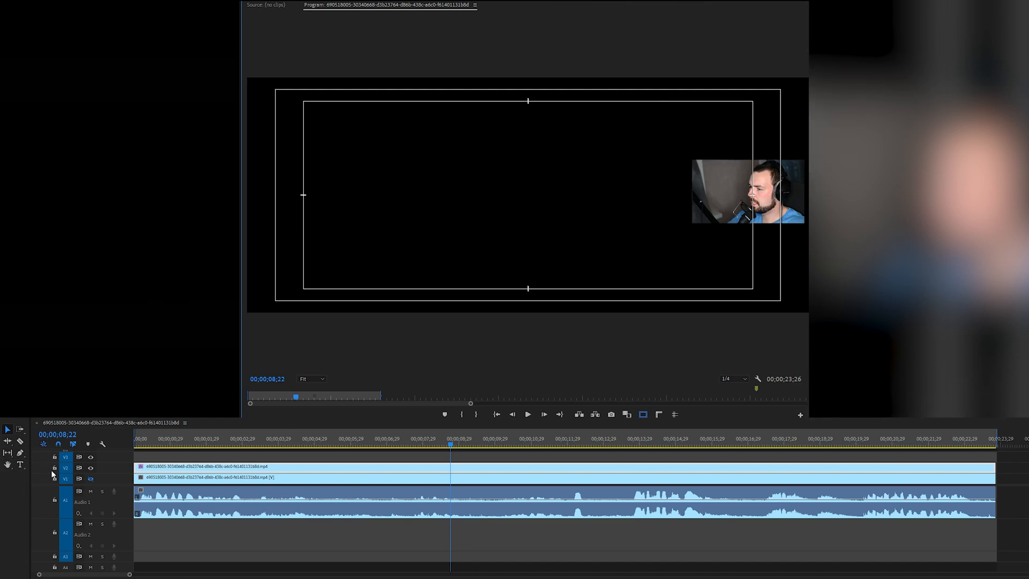
{"action": "left_click", "coordinate": [92, 479]}
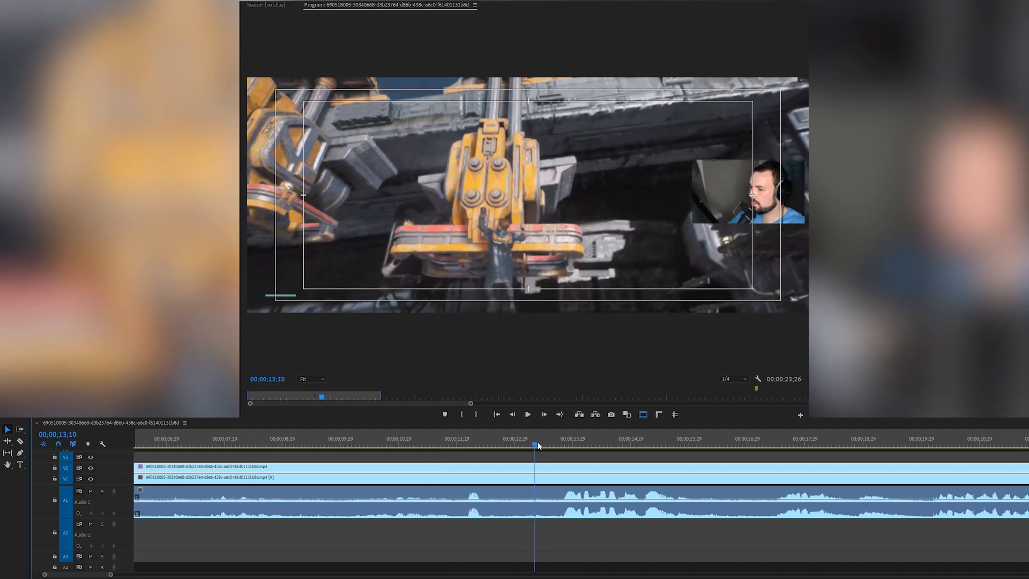
- Cut the V2 webcam clip at 00;00;13;25, where the speech begins, and delete the portion before the cut
{"action": "left_click_drag", "start_coordinate": [538, 444], "coordinate": [564, 444]}
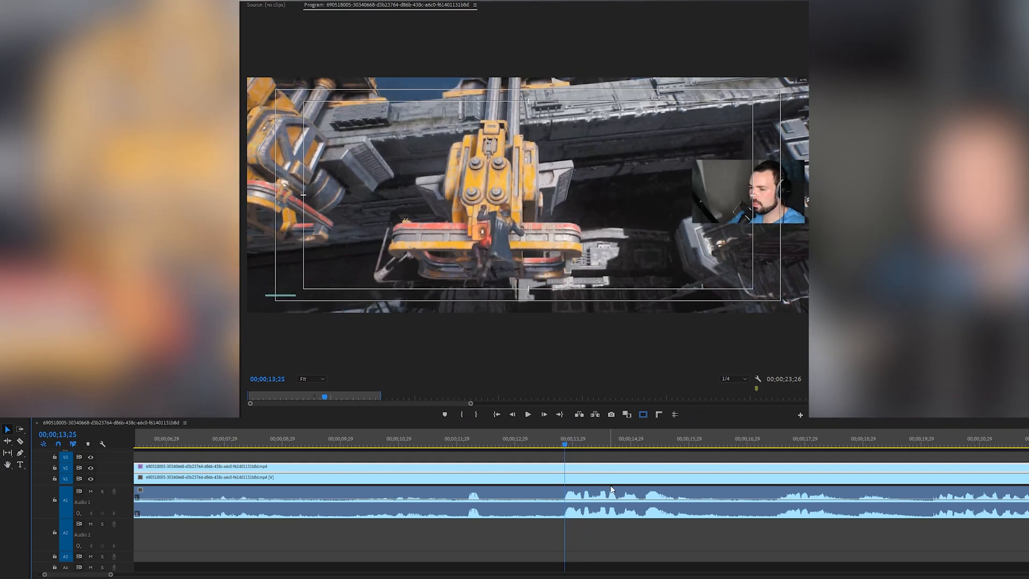
{"action": "key", "text": "c"}
{"action": "left_click", "coordinate": [565, 468]}
{"action": "key", "text": "v"}
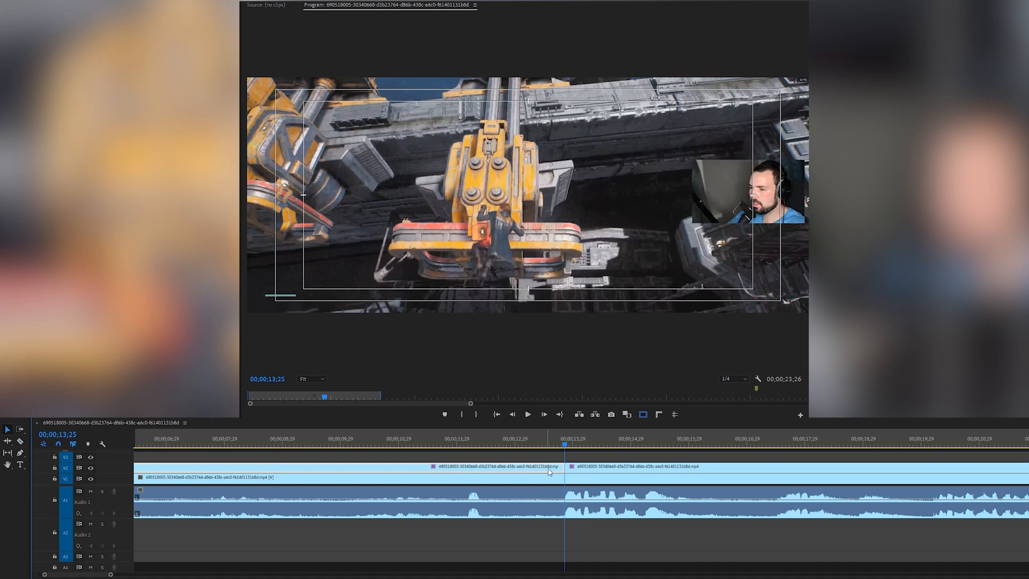
{"action": "left_click", "coordinate": [554, 470]}
{"action": "key", "text": "Delete"}
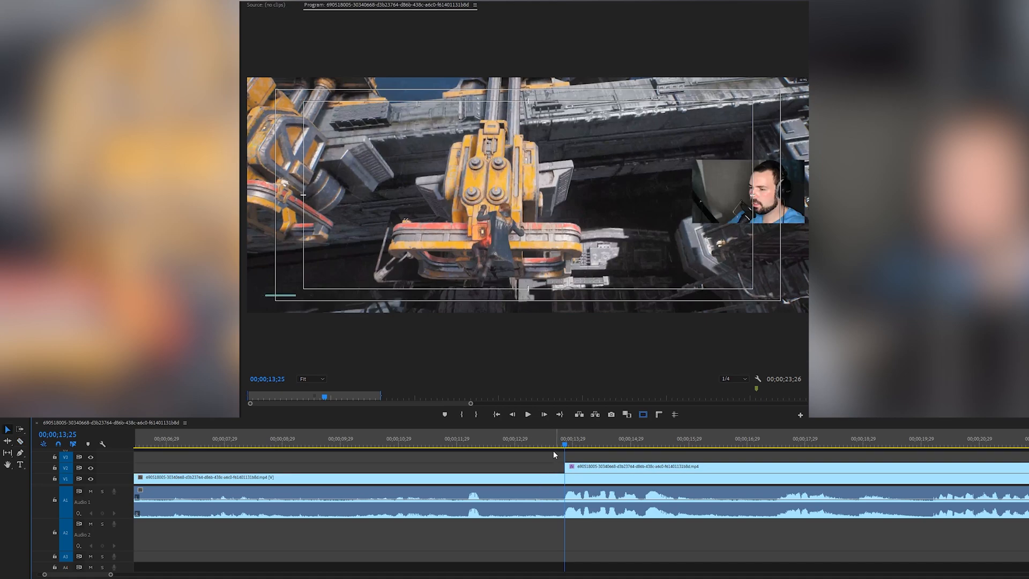
- Shift the remaining V2 webcam clip slightly earlier on the timeline, so it starts just before the speech in the audio
{"action": "key", "text": "backslash"}
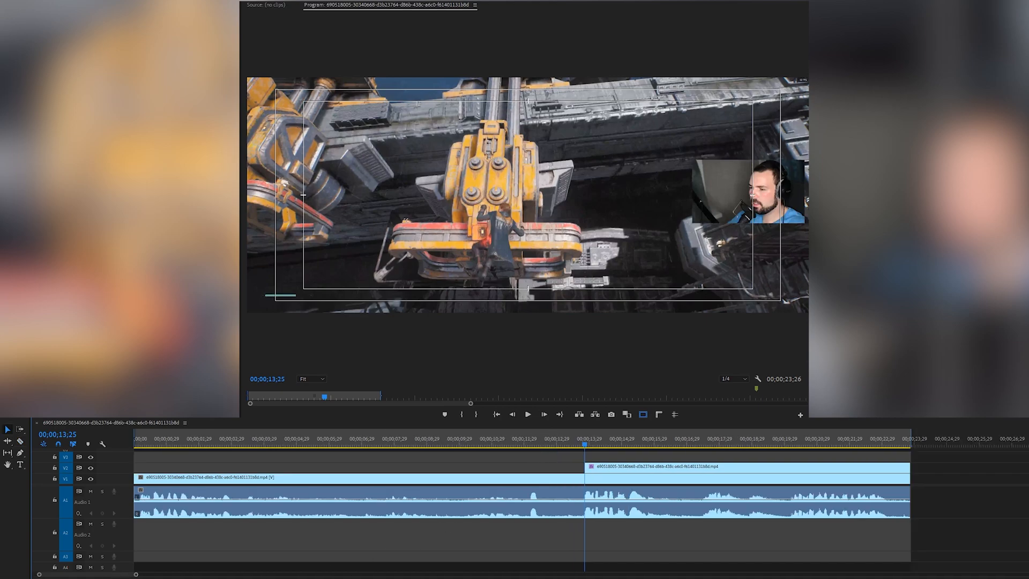
{"action": "key", "text": "equal"}
{"action": "key", "text": "equal"}
{"action": "key", "text": "equal"}
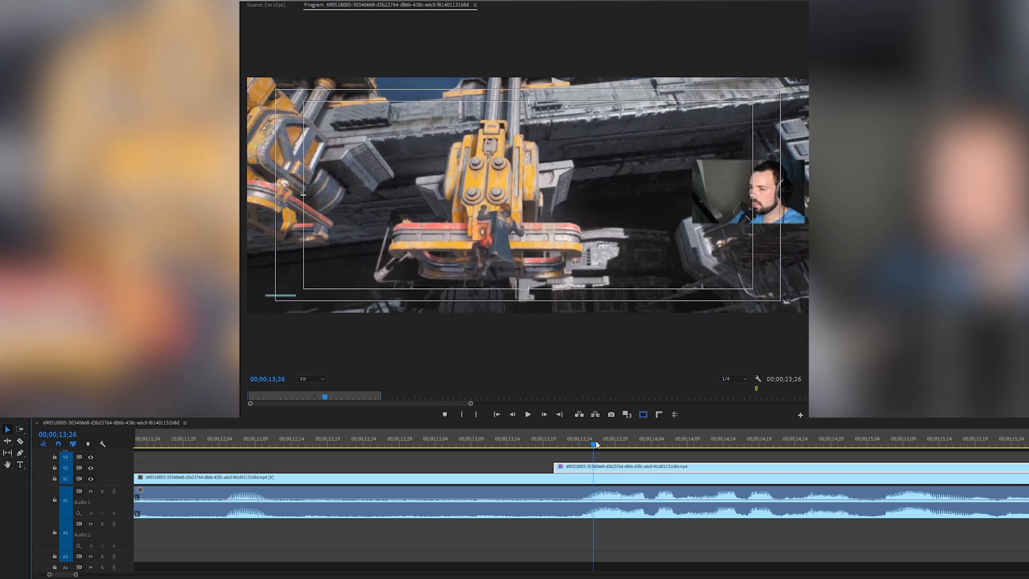
{"action": "left_click_drag", "start_coordinate": [589, 468], "coordinate": [622, 468]}
{"action": "key", "text": "space"}
{"action": "left_click_drag", "start_coordinate": [928, 468], "coordinate": [807, 467]}
- Play back the shifted webcam section from 00;00;13;24 to compare its timing with the gameplay and audio
{"action": "left_click", "coordinate": [572, 440]}
{"action": "key", "text": "minus"}
{"action": "left_click", "coordinate": [347, 442]}
{"action": "left_click", "coordinate": [364, 441]}
{"action": "left_click_drag", "start_coordinate": [375, 468], "coordinate": [381, 468]}
{"action": "left_click", "coordinate": [367, 441]}
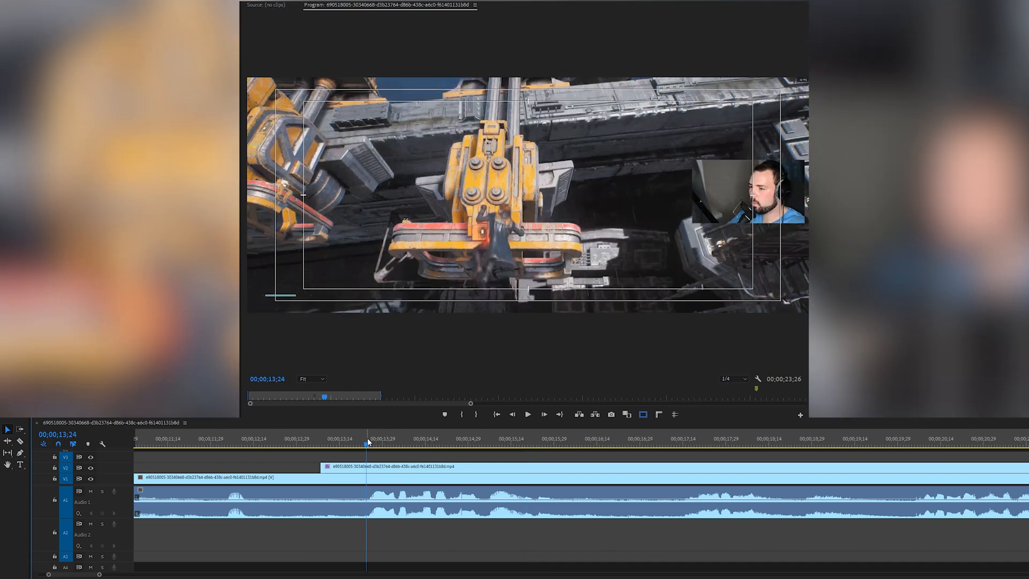
{"action": "key", "text": "space"}
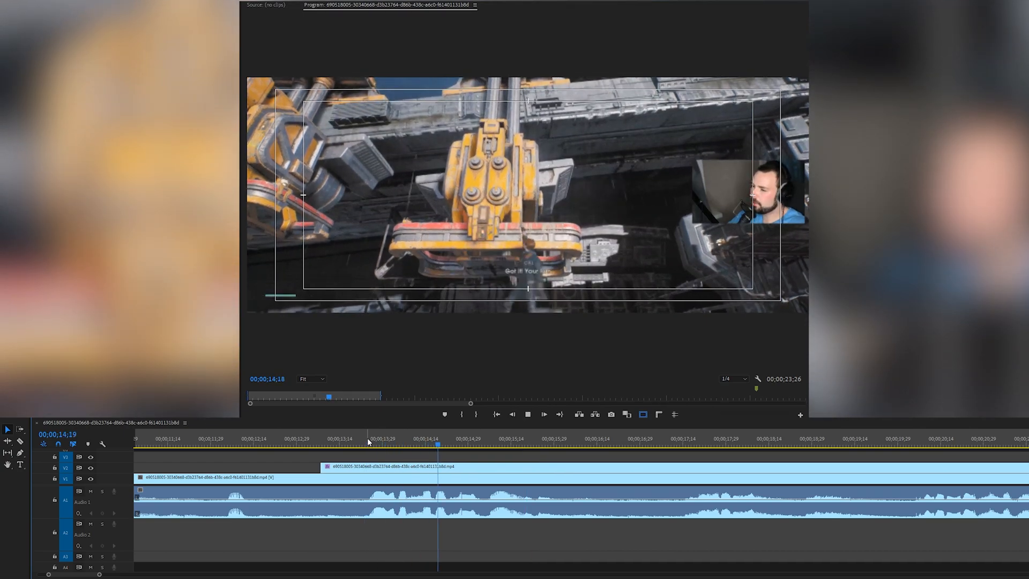
{"action": "key", "text": "space"}
- Restore the V2 webcam clip to full length, spanning the whole sequence from its start above the V1 clip
{"action": "left_click_drag", "start_coordinate": [99, 574], "coordinate": [228, 572]}
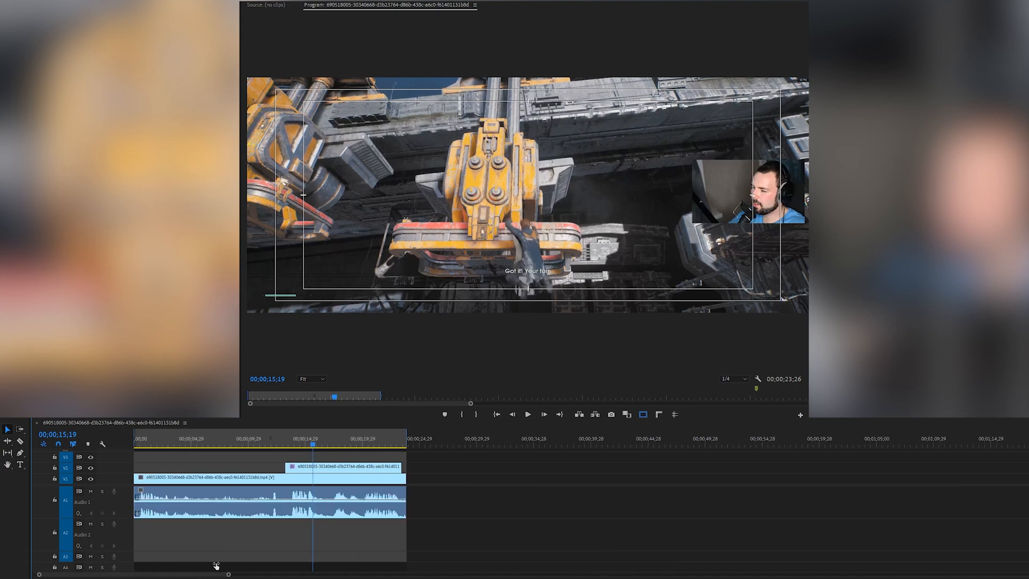
{"action": "left_click_drag", "start_coordinate": [283, 464], "coordinate": [135, 466]}
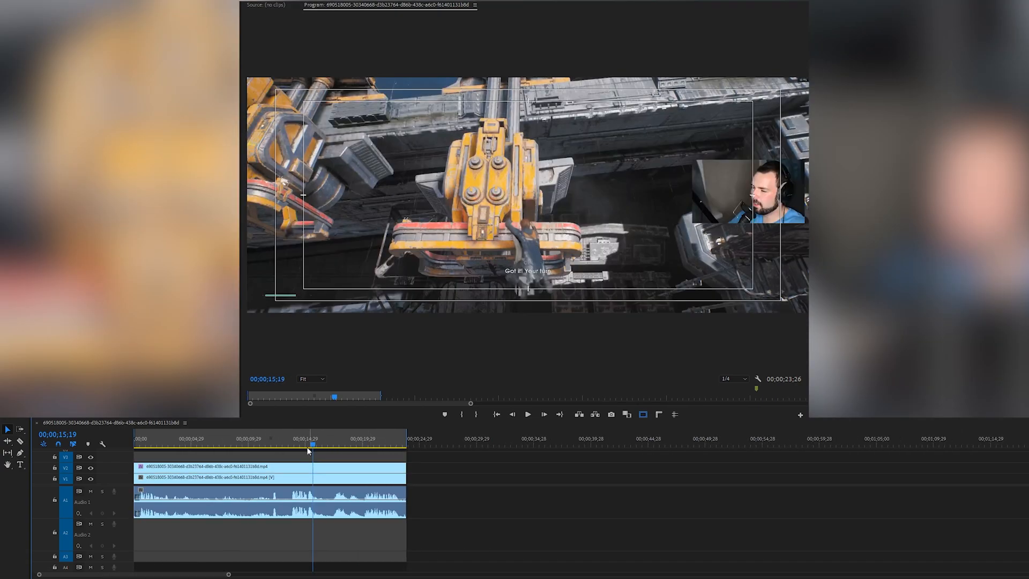